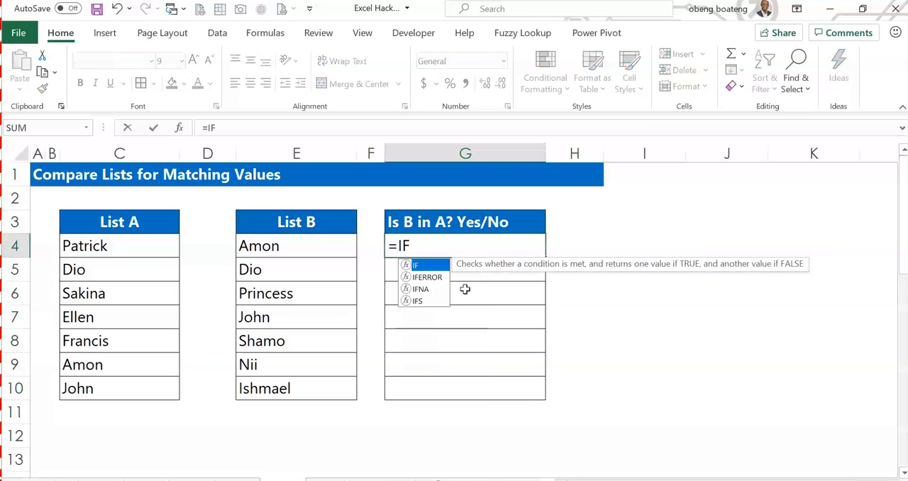
# Build the IF formula's logical test in G4 with an OR function comparing E4 to the List A range C4:C10.
pyautogui.write('(')
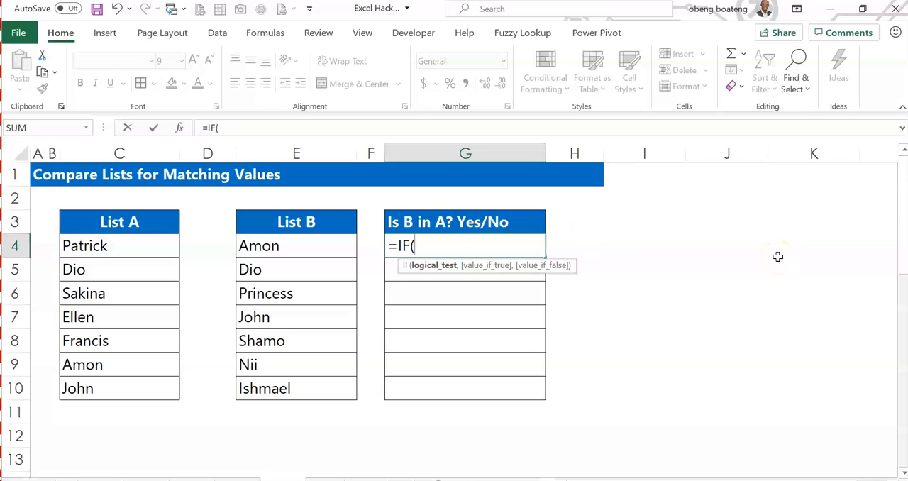
pyautogui.write('OR')
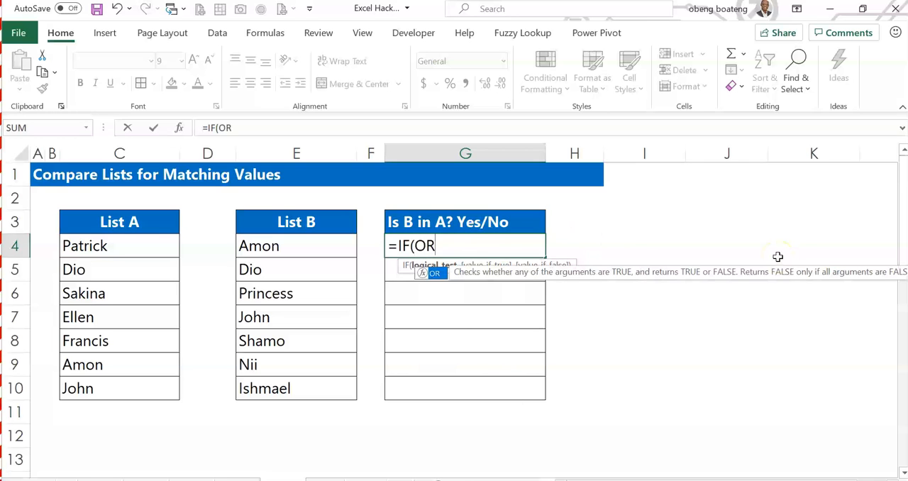
pyautogui.write('(')
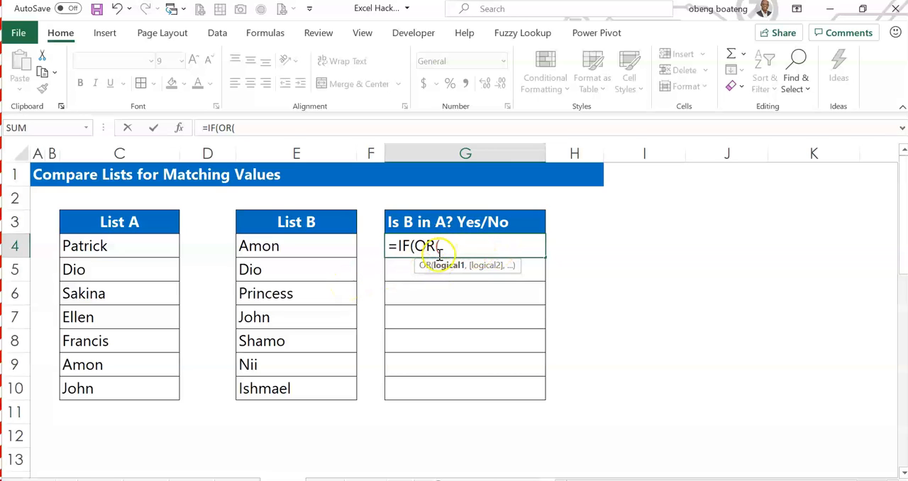
pyautogui.click(316, 251)
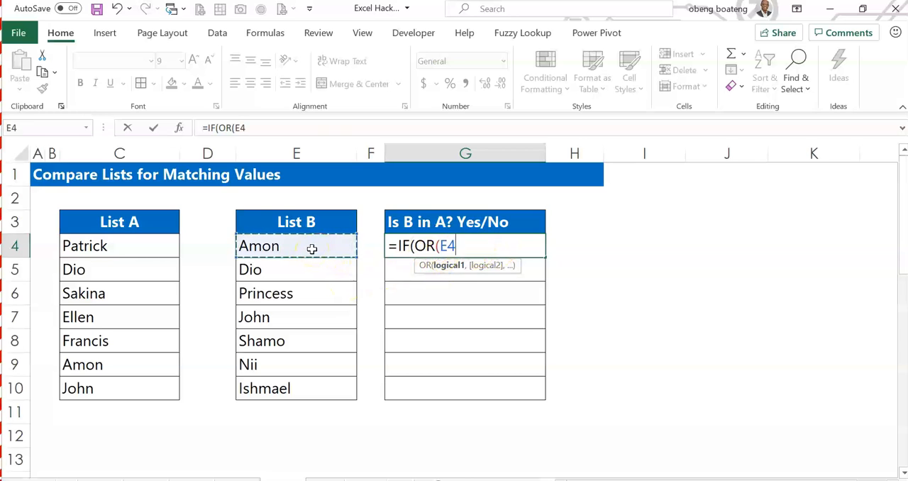
pyautogui.write('=')
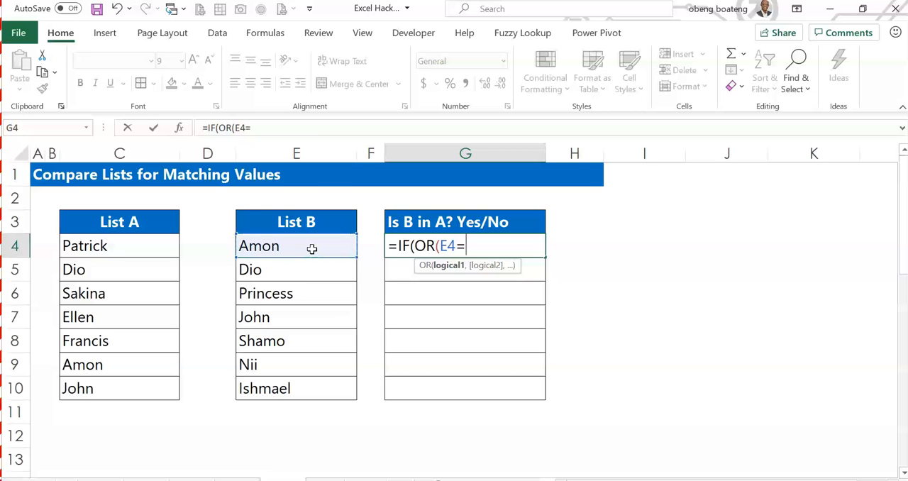
pyautogui.moveTo(148, 246); pyautogui.dragTo(148, 389)
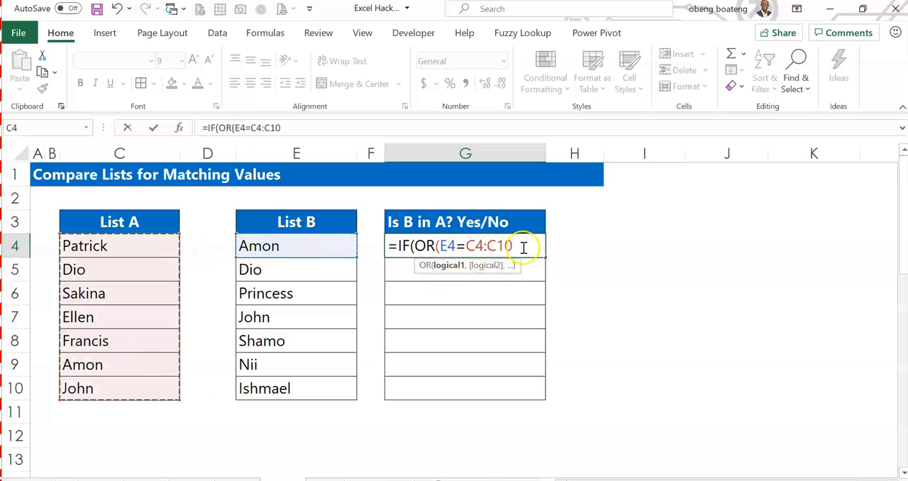
# Make the C4:C10 reference in the G4 formula absolute as $C$4:$C$10.
pyautogui.click(480, 245)
pyautogui.click(484, 245)
pyautogui.press('F4')
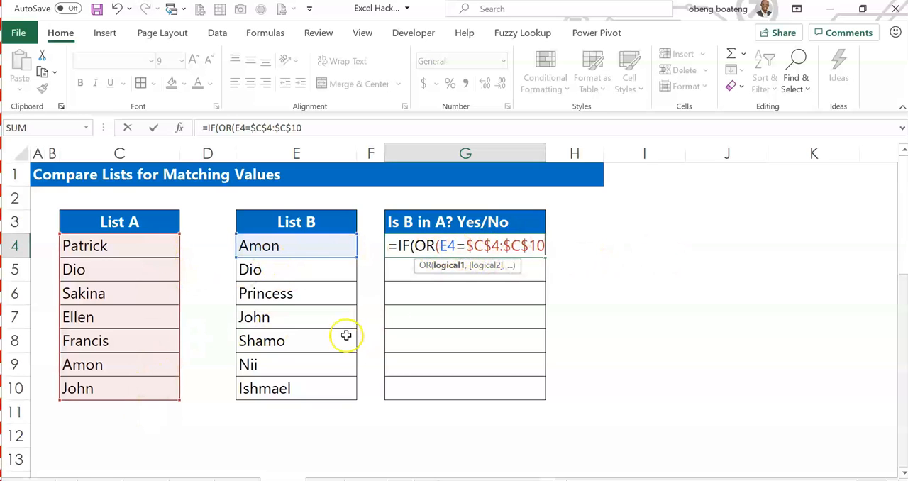
# Evaluate the E4=$C$4:$C$10 comparison inside the formula to inspect its array, and restore the cell references.
pyautogui.moveTo(542, 246); pyautogui.dragTo(439, 245)
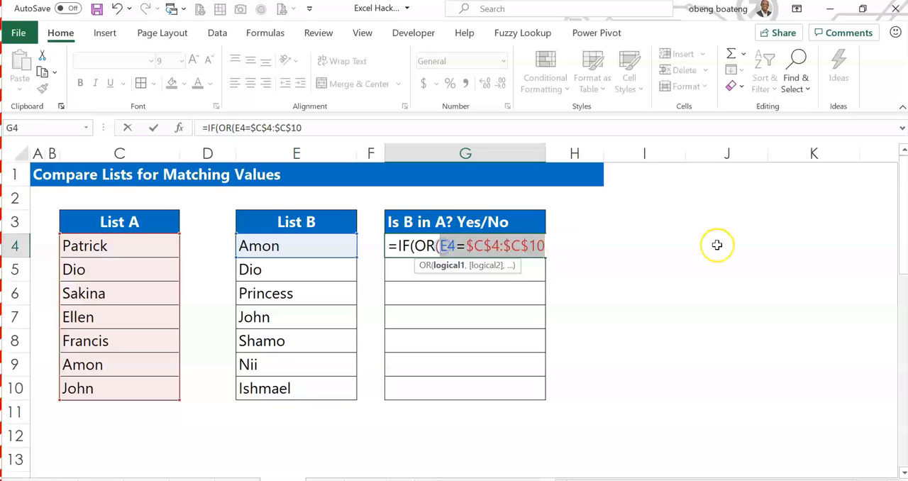
pyautogui.press('F9')
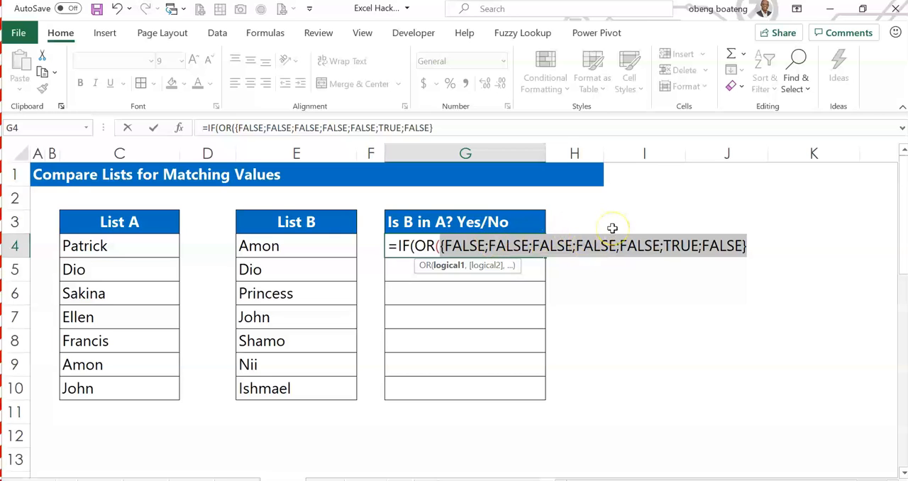
pyautogui.hotkey('ctrl', 'z')
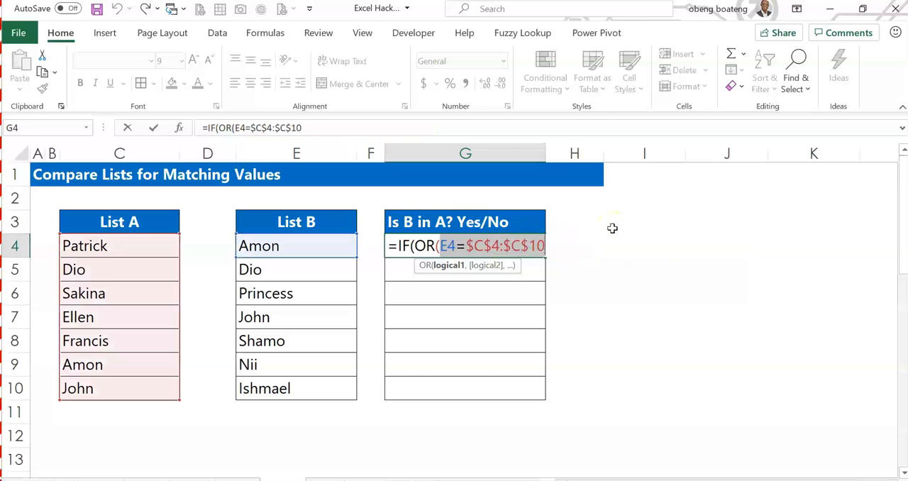
# Close the OR test, return "Yes" if true and "No" if false, and enter the G4 formula as an array formula.
pyautogui.click(560, 247)
pyautogui.write(')')
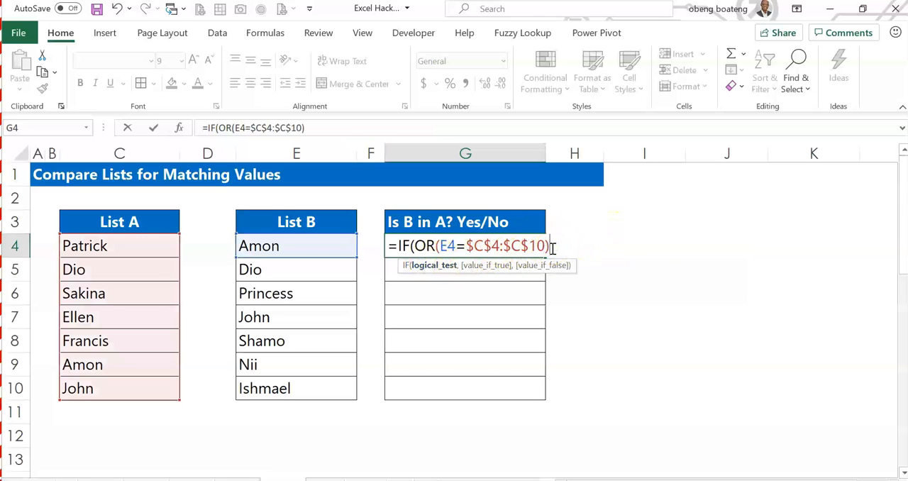
pyautogui.write(',')
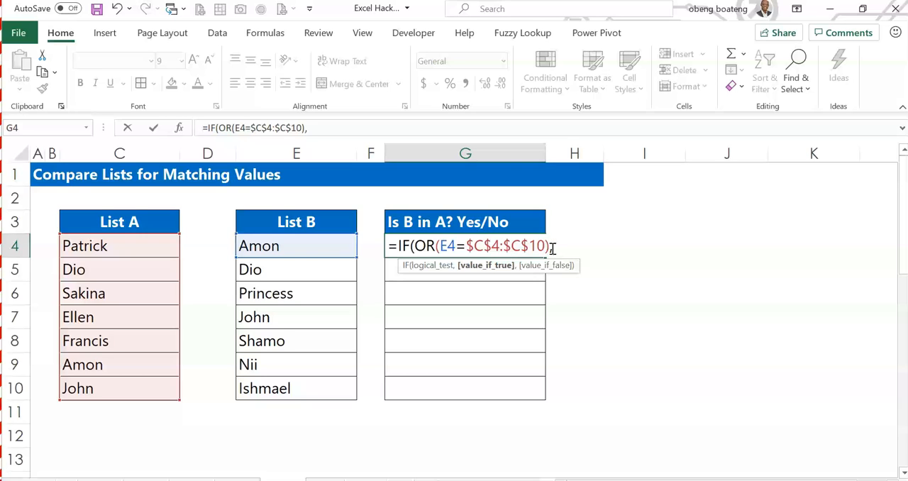
pyautogui.write('"Yes","No")')
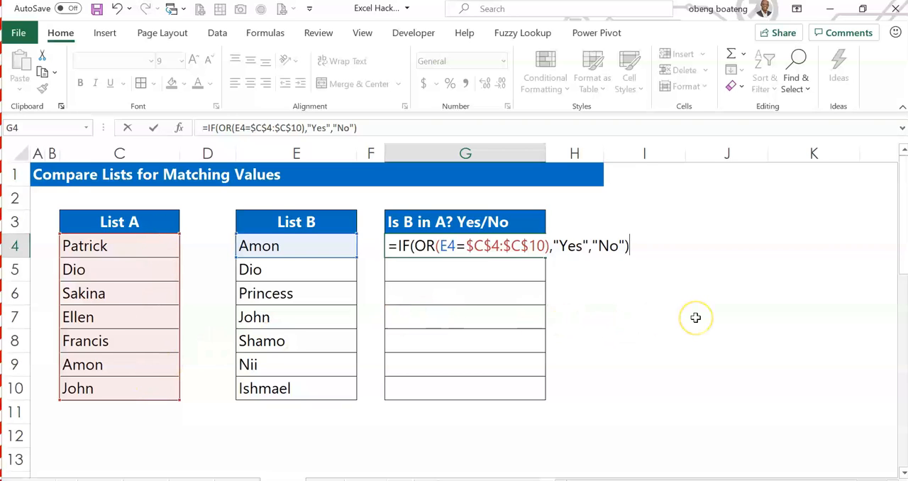
pyautogui.hotkey('ctrl', 'shift', 'Return')
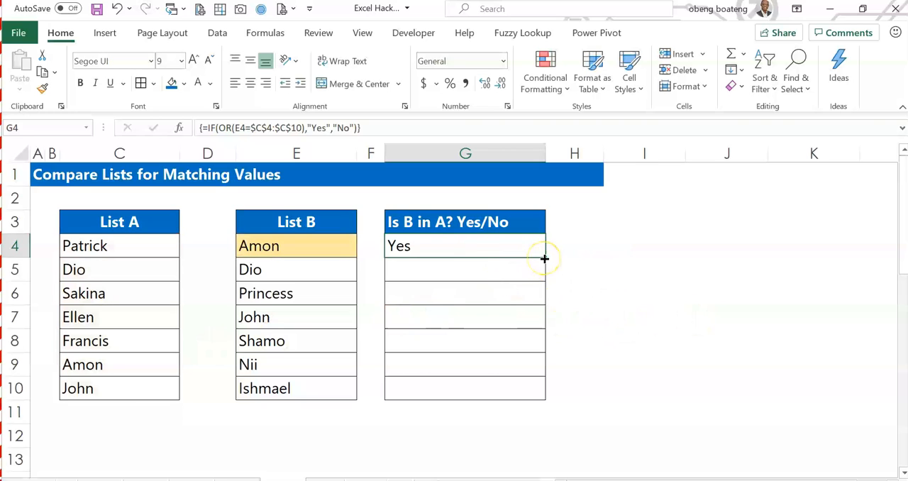
# Fill the array formula from G4 down through G10.
pyautogui.hotkey('shift', 'Down')
pyautogui.hotkey('shift', 'Down')
pyautogui.hotkey('shift', 'Down')
pyautogui.hotkey('shift', 'Down')
pyautogui.hotkey('shift', 'Down')
pyautogui.hotkey('shift', 'Down')
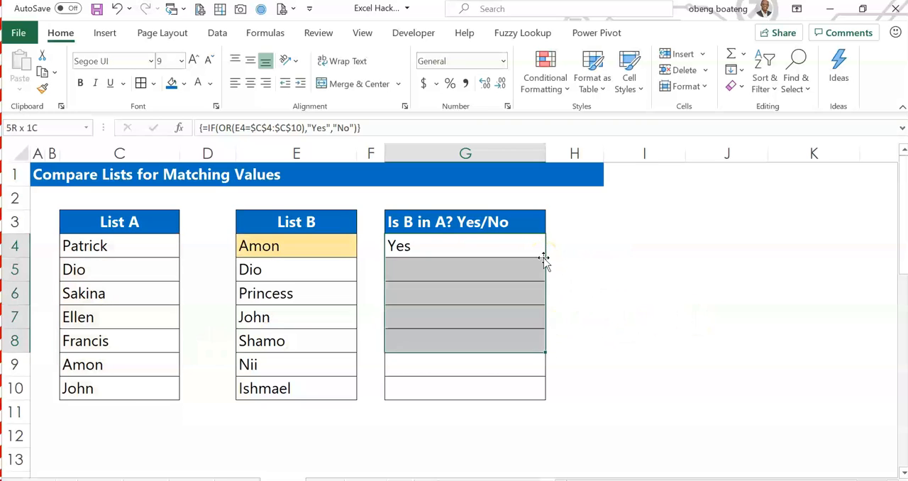
pyautogui.hotkey('ctrl', 'd')
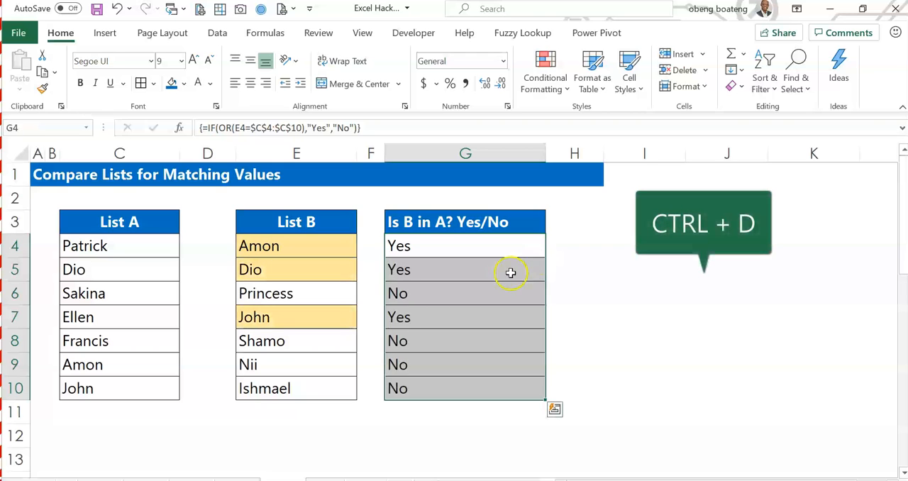
# Check the G4 result and compare List B cells E4, E5 and E7 with List A cells C9, C10 and C5.
pyautogui.click(431, 244)
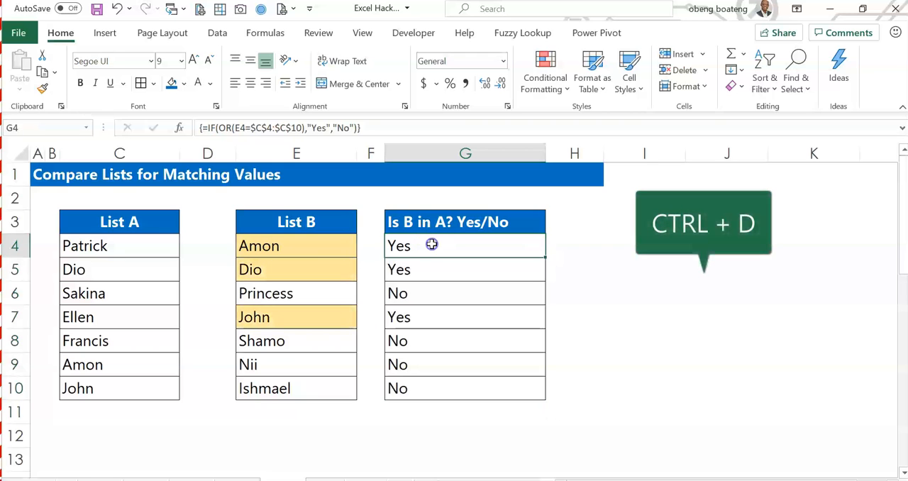
pyautogui.click(318, 244)
pyautogui.keyDown('ctrl'); pyautogui.click(310, 271); pyautogui.keyUp('ctrl')
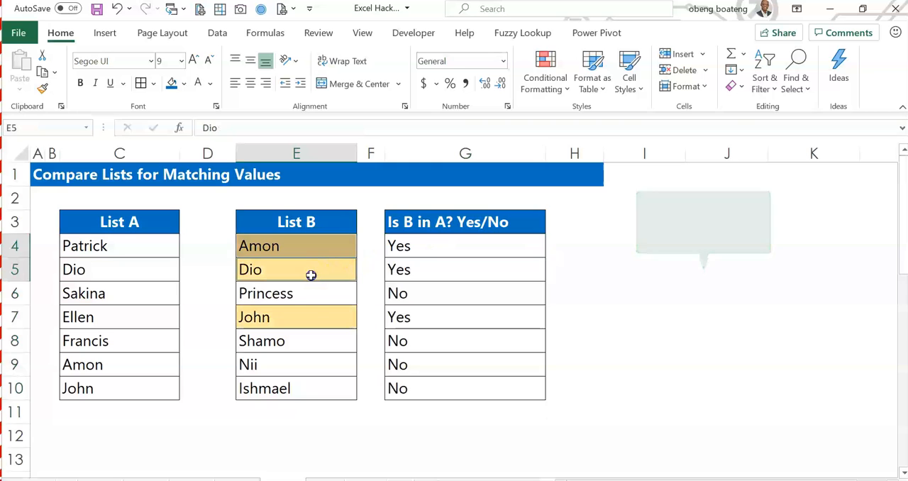
pyautogui.click(296, 311)
pyautogui.click(154, 361)
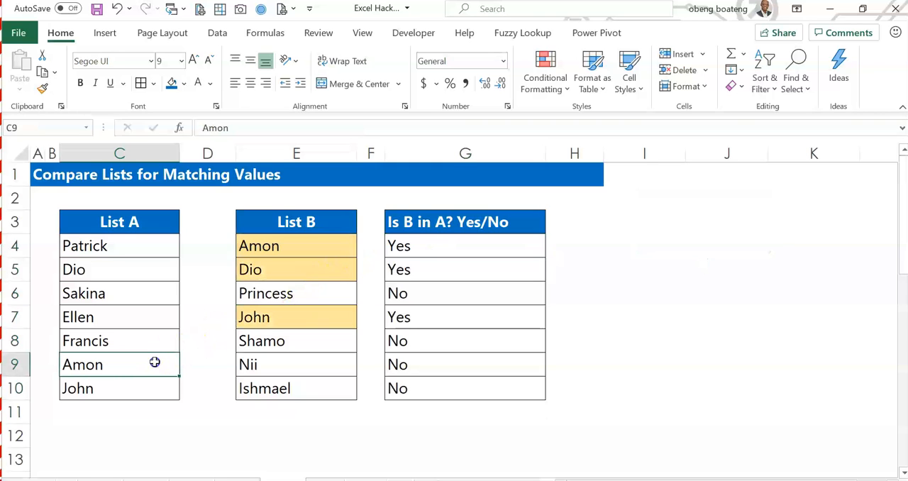
pyautogui.keyDown('ctrl'); pyautogui.click(126, 387); pyautogui.keyUp('ctrl')
pyautogui.keyDown('ctrl'); pyautogui.click(128, 269); pyautogui.keyUp('ctrl')
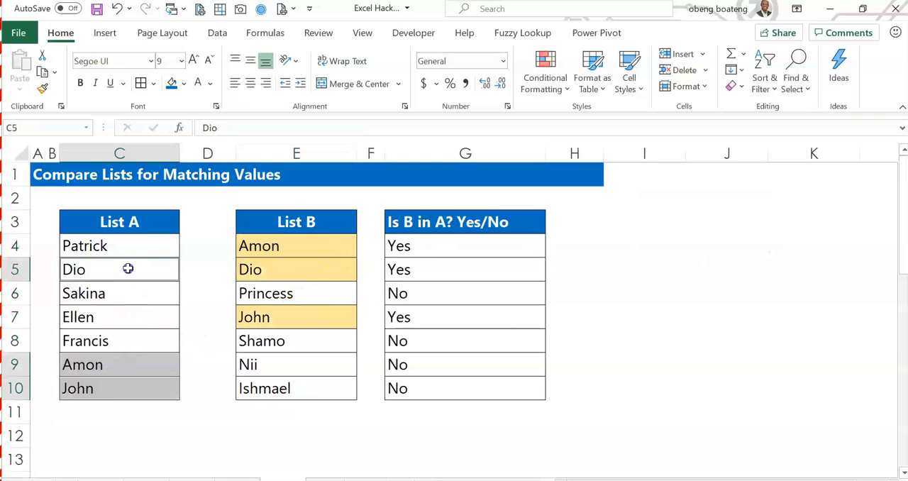